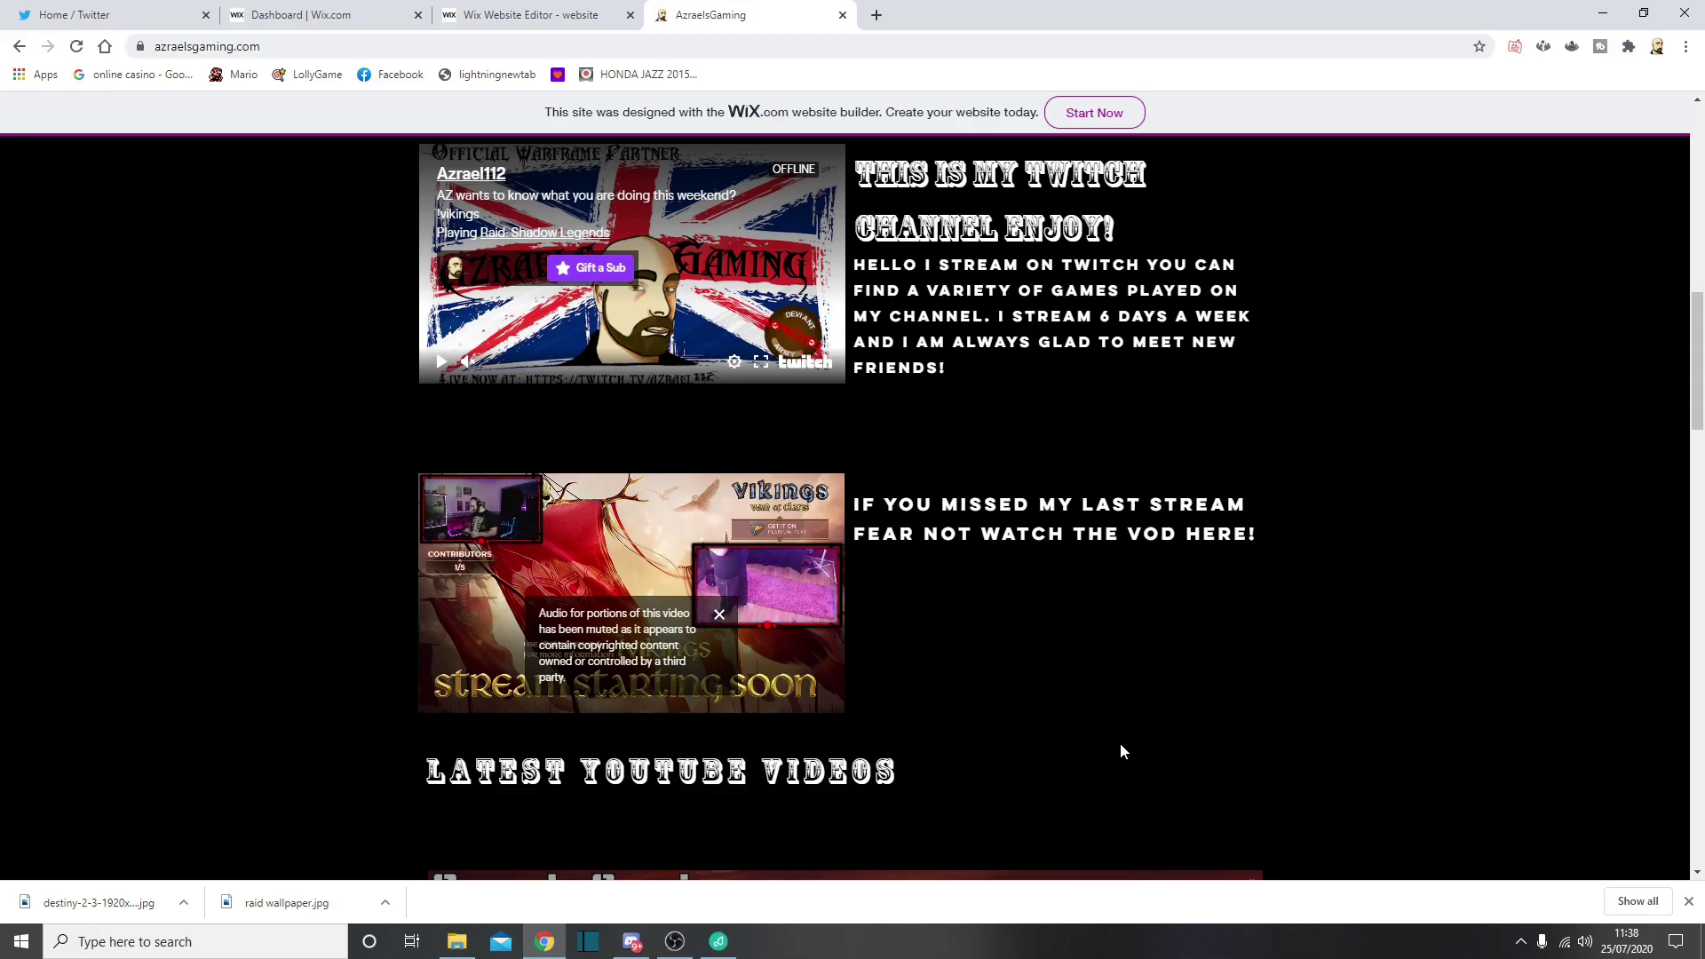
scroll(1054, 692, "up", 1)
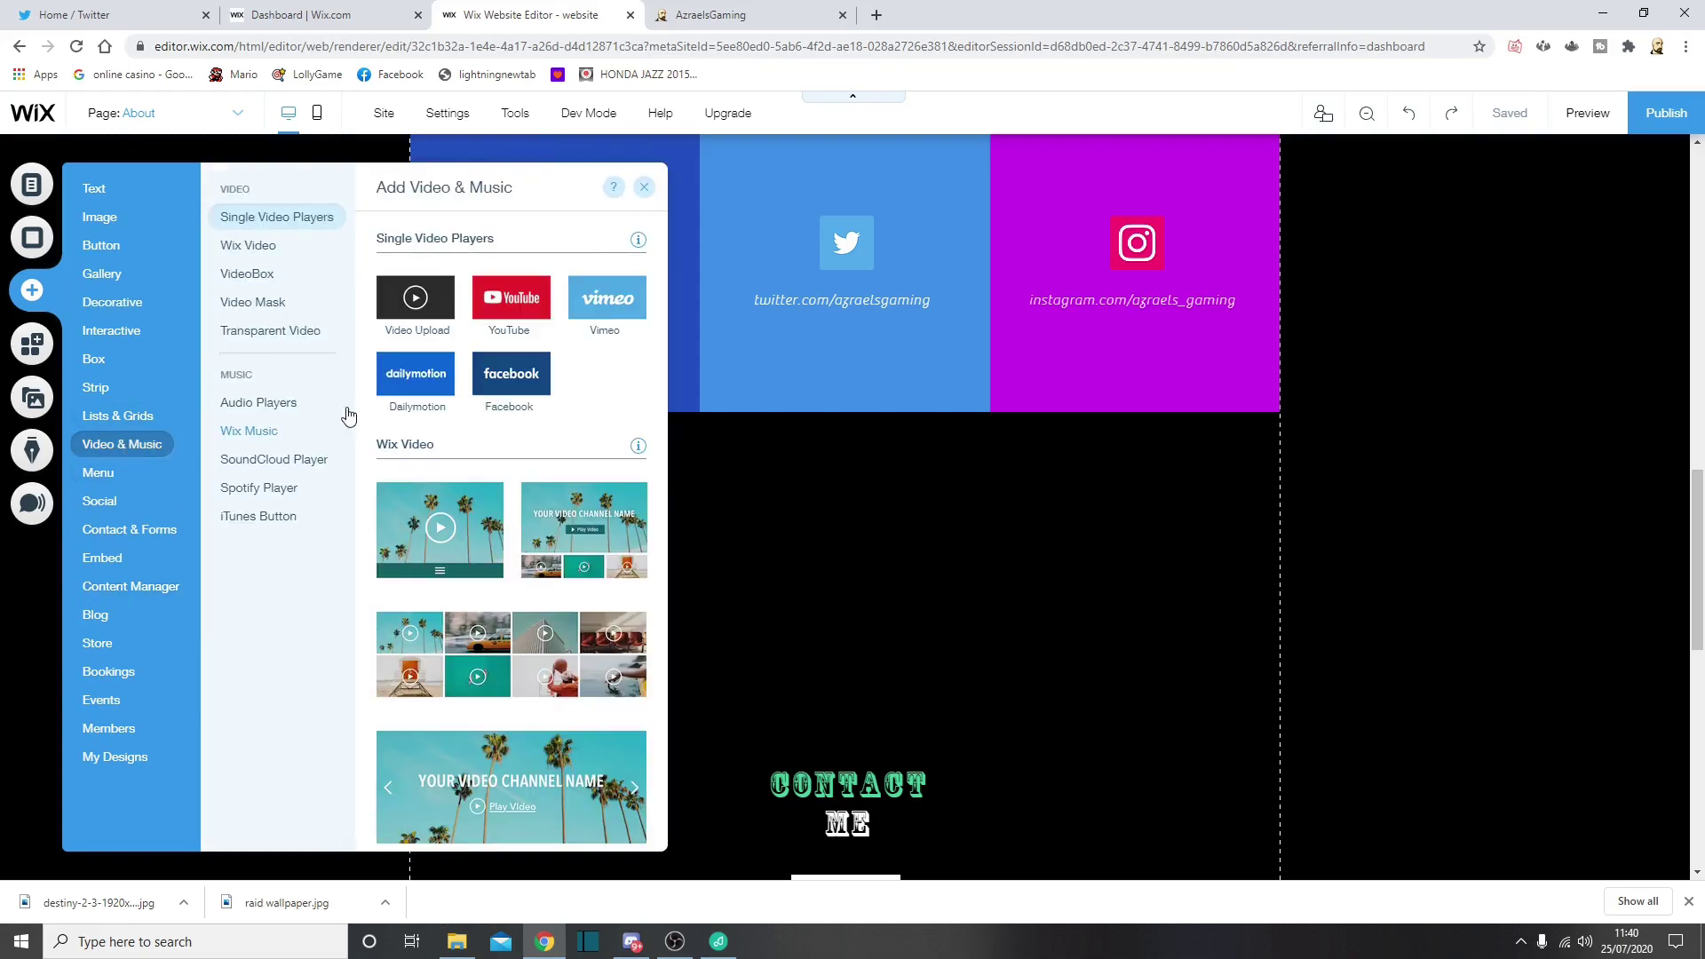
Add a basic video player and place it below the social links.
left_click(395, 305)
mouse_move(807, 496)
left_mouse_down()
mouse_move(647, 557)
mouse_move(587, 547)
left_mouse_up()
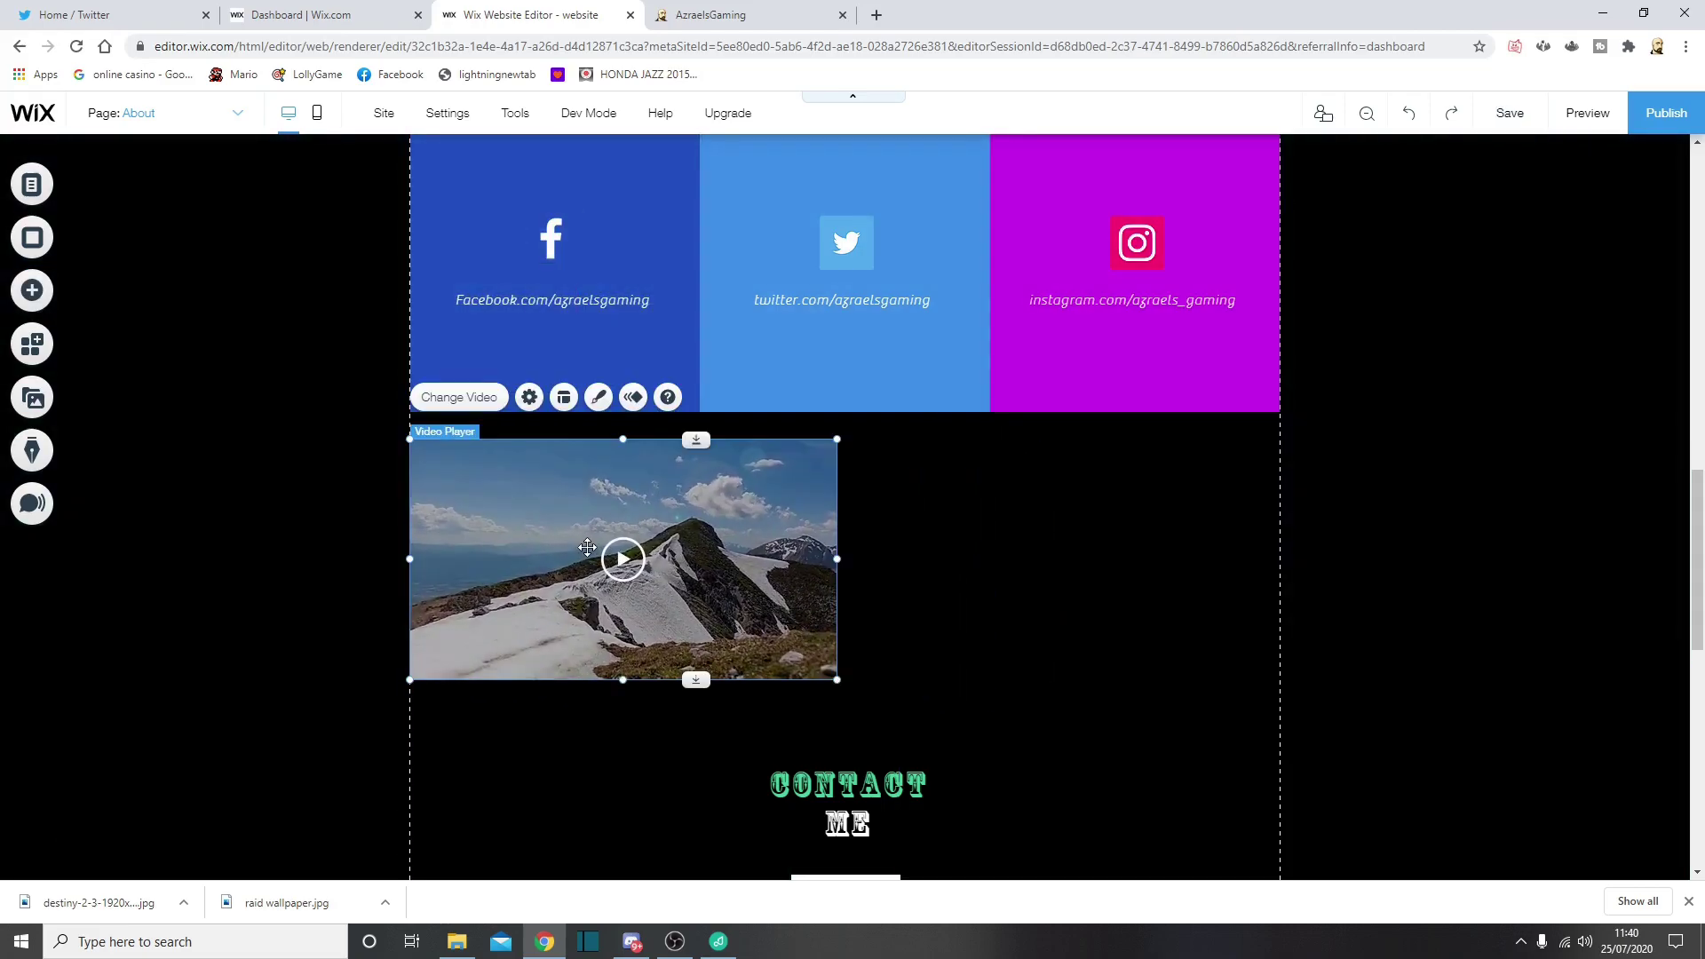
left_click(529, 398)
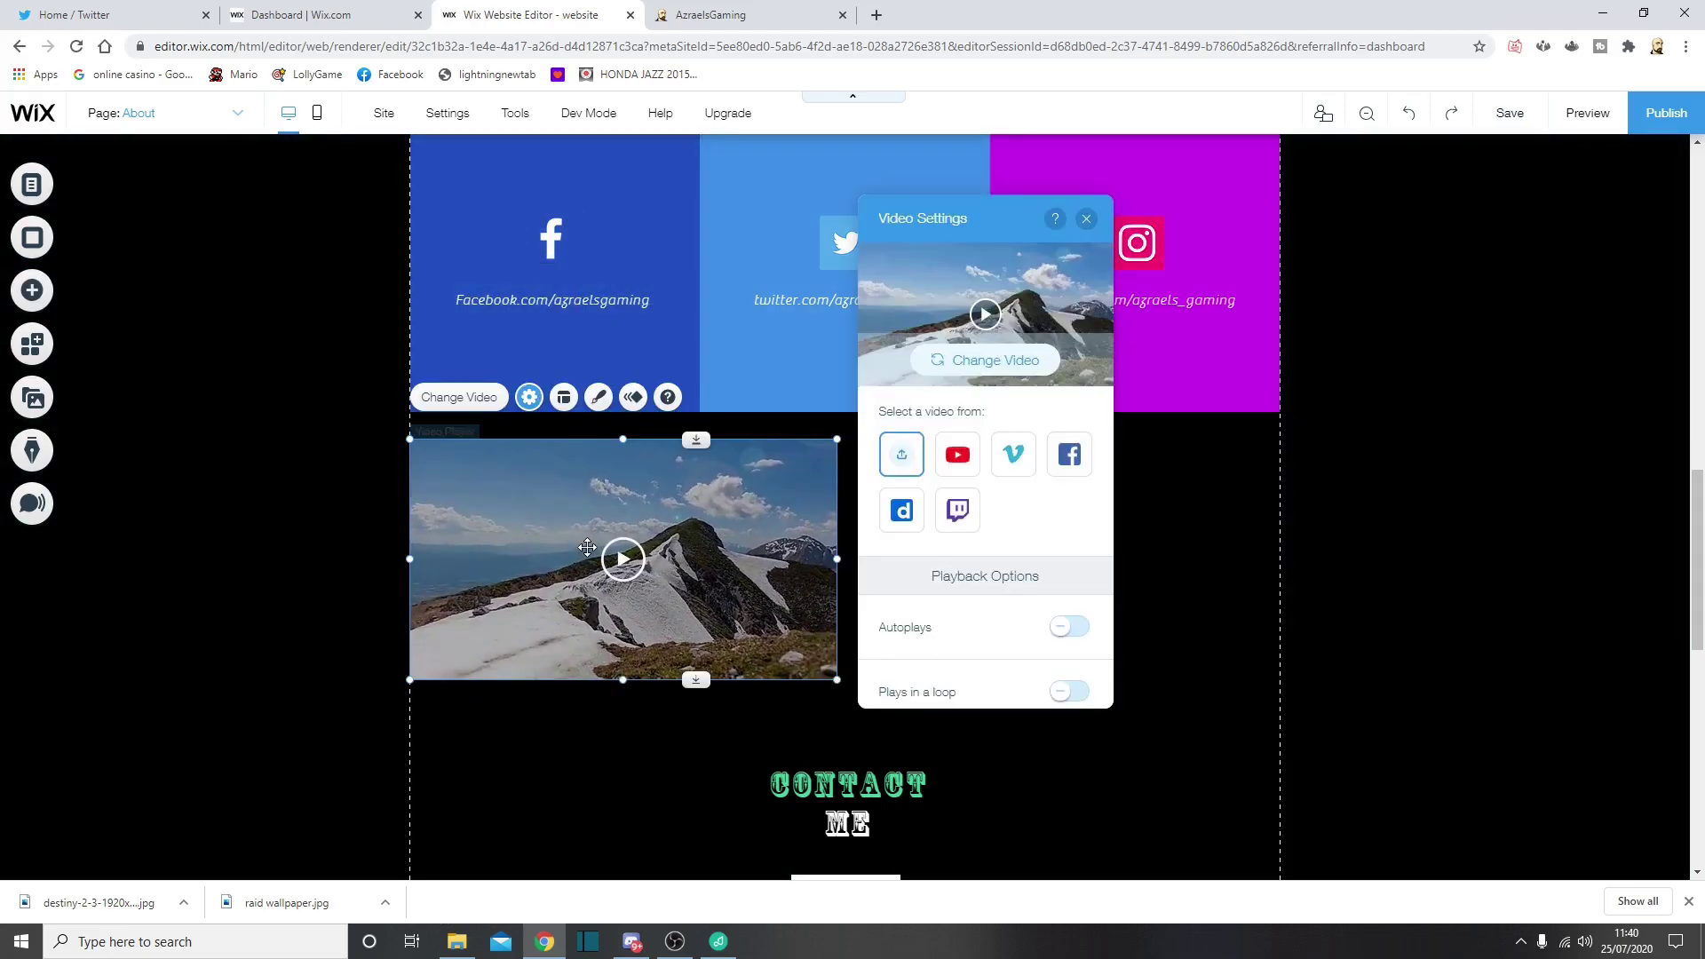
Set the player's source to the azrael112 Twitch channel with autoplay on.
left_click(958, 510)
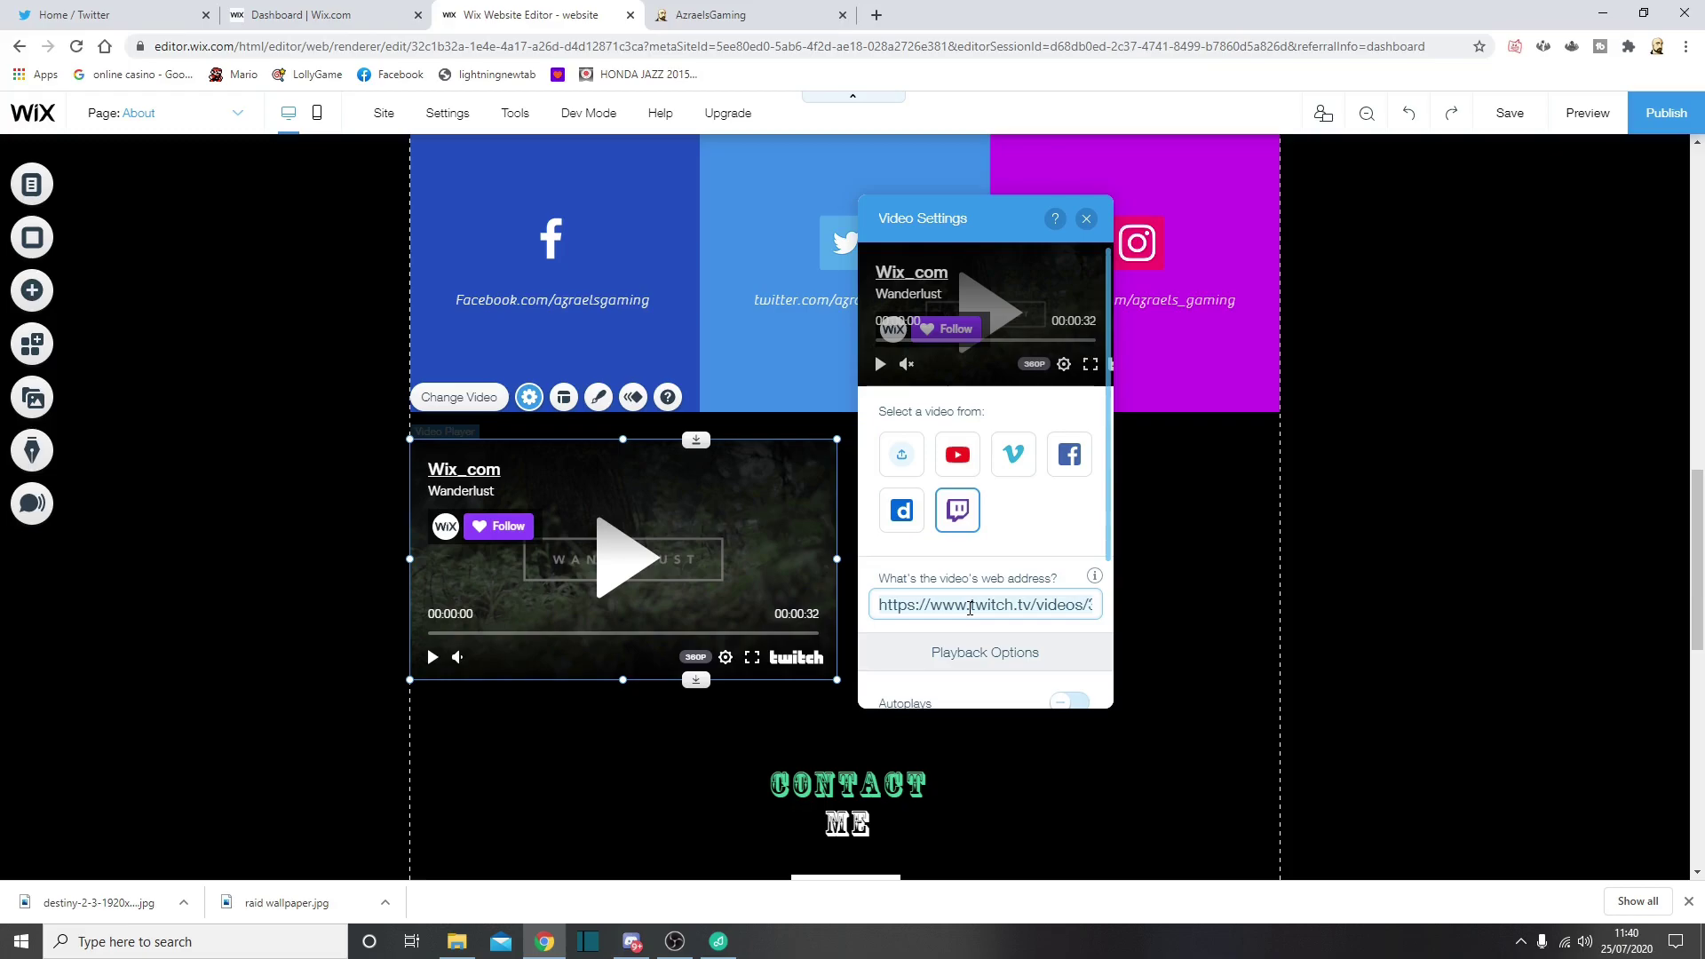
triple_click(971, 608)
type("https://")
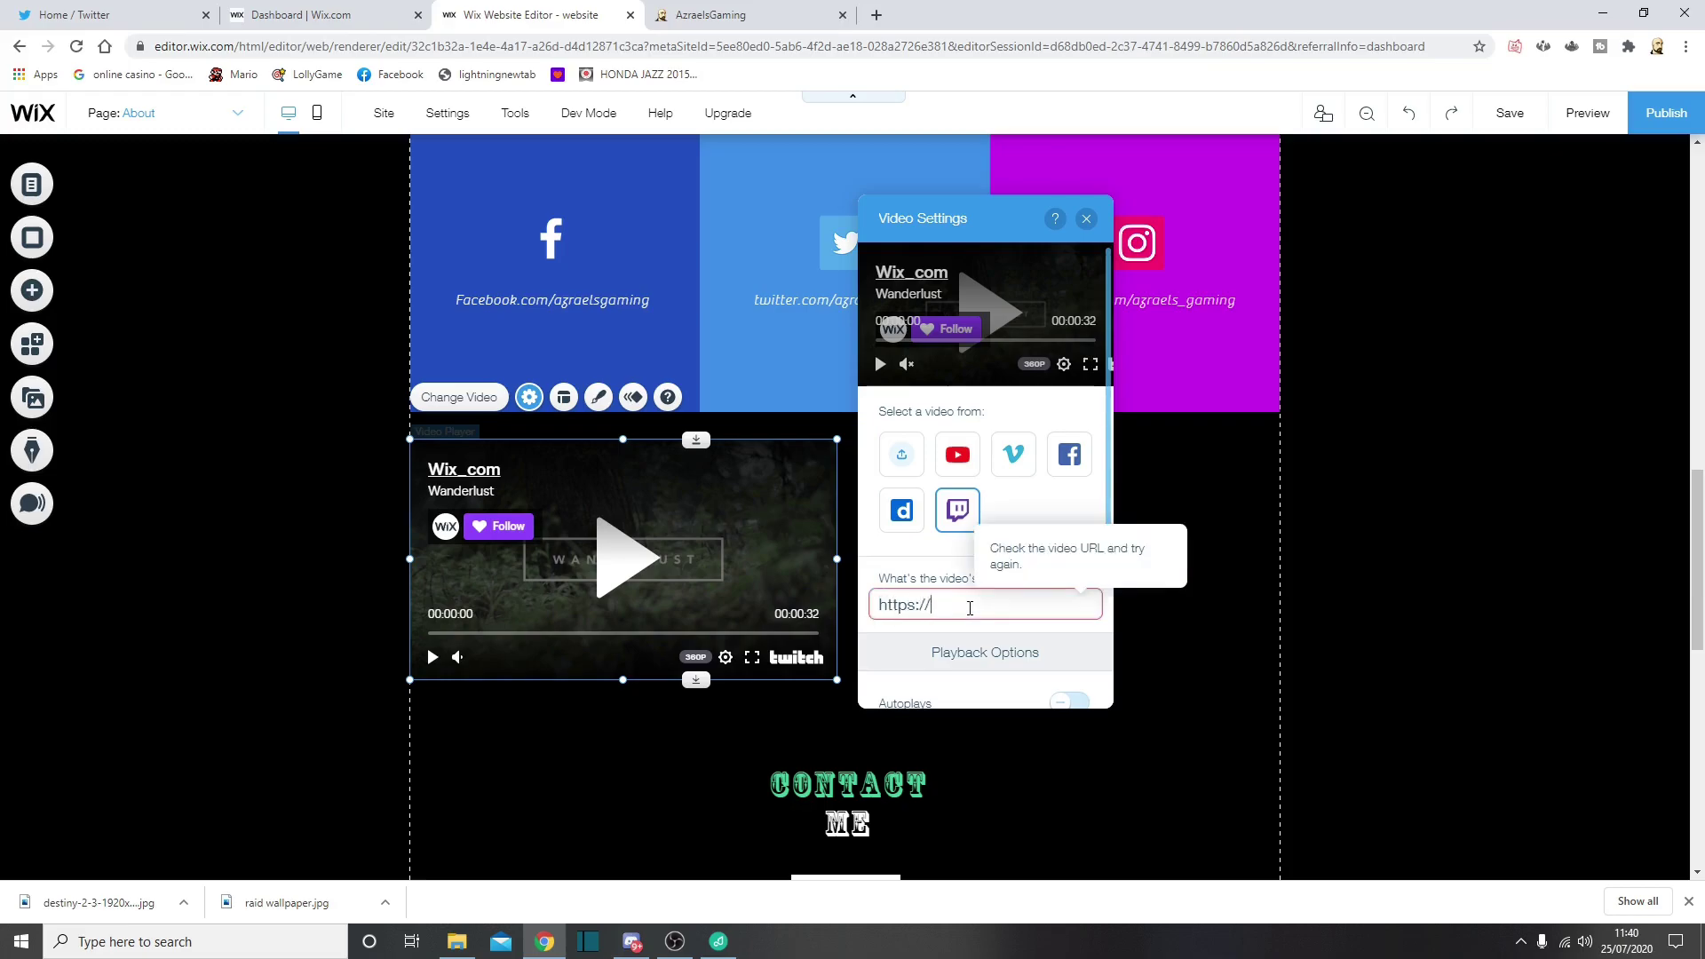
type("twitch.tv")
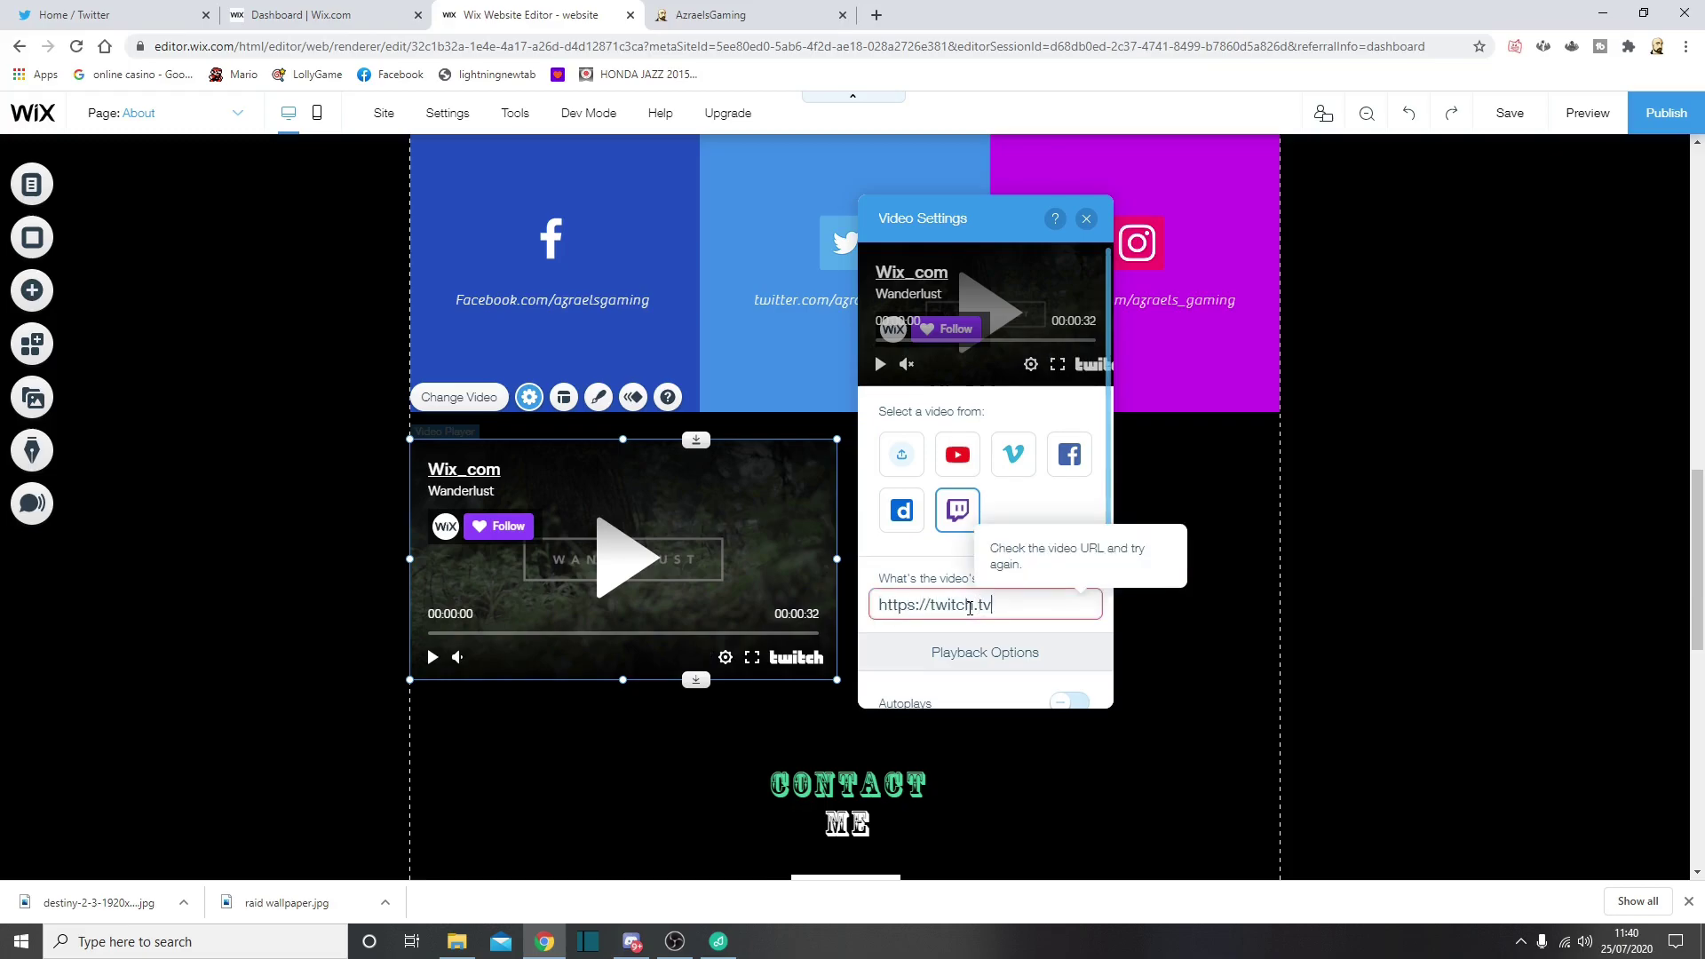
type("/azrael")
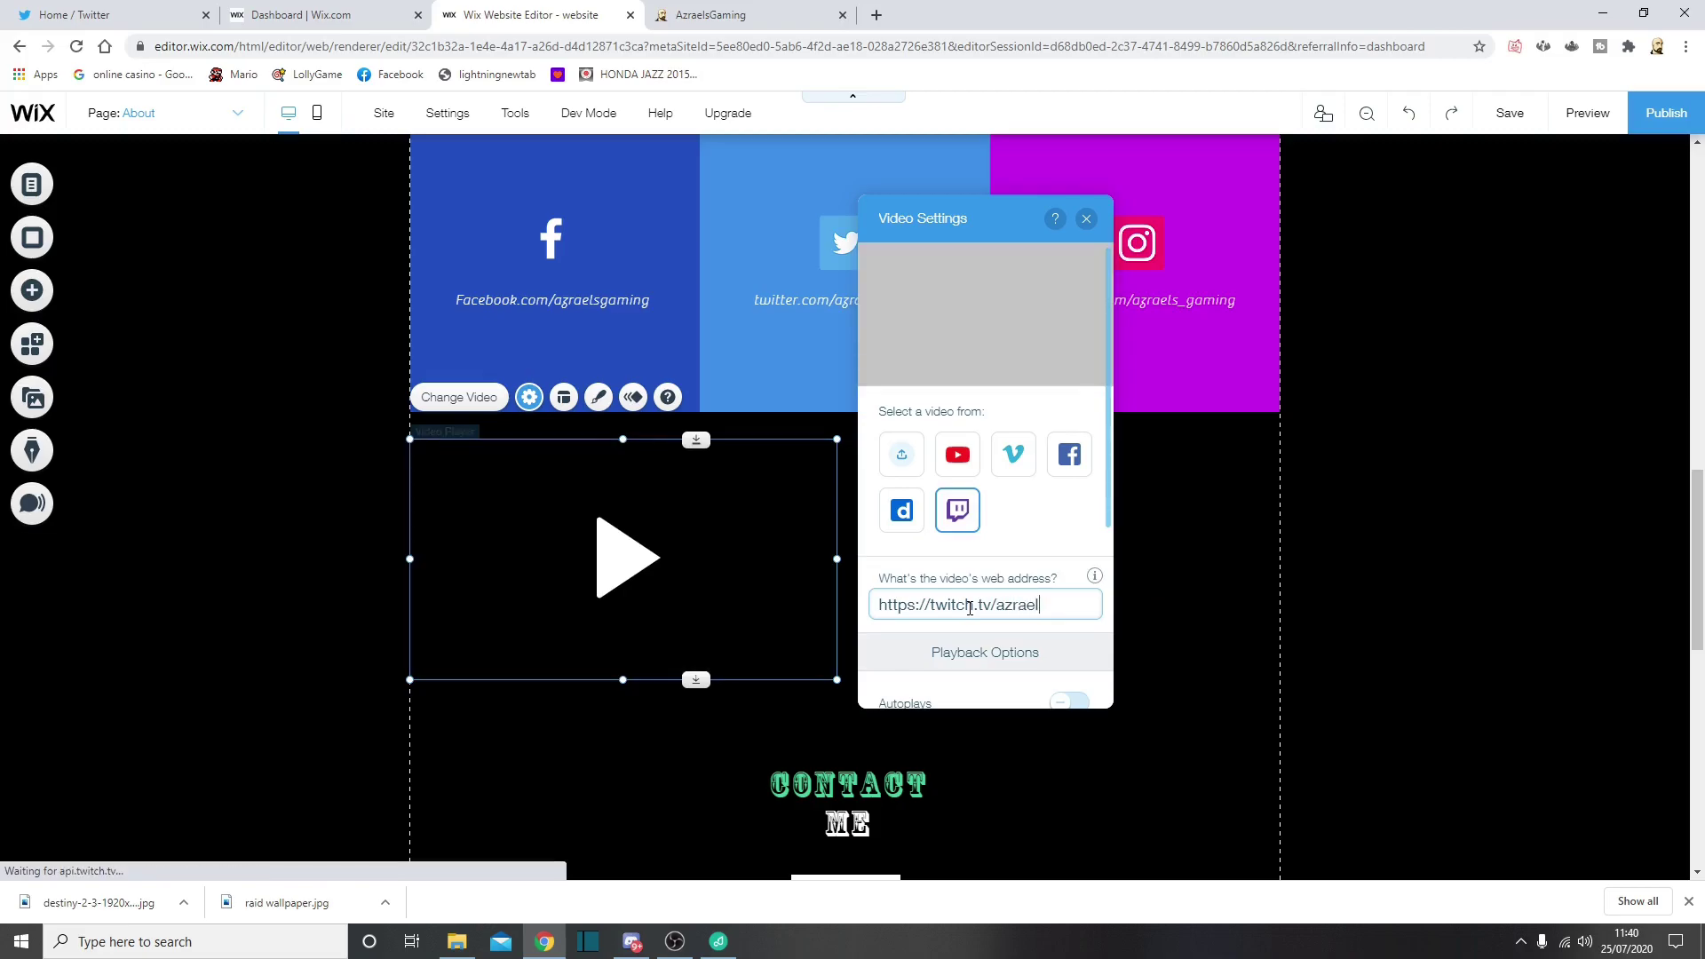
type("112")
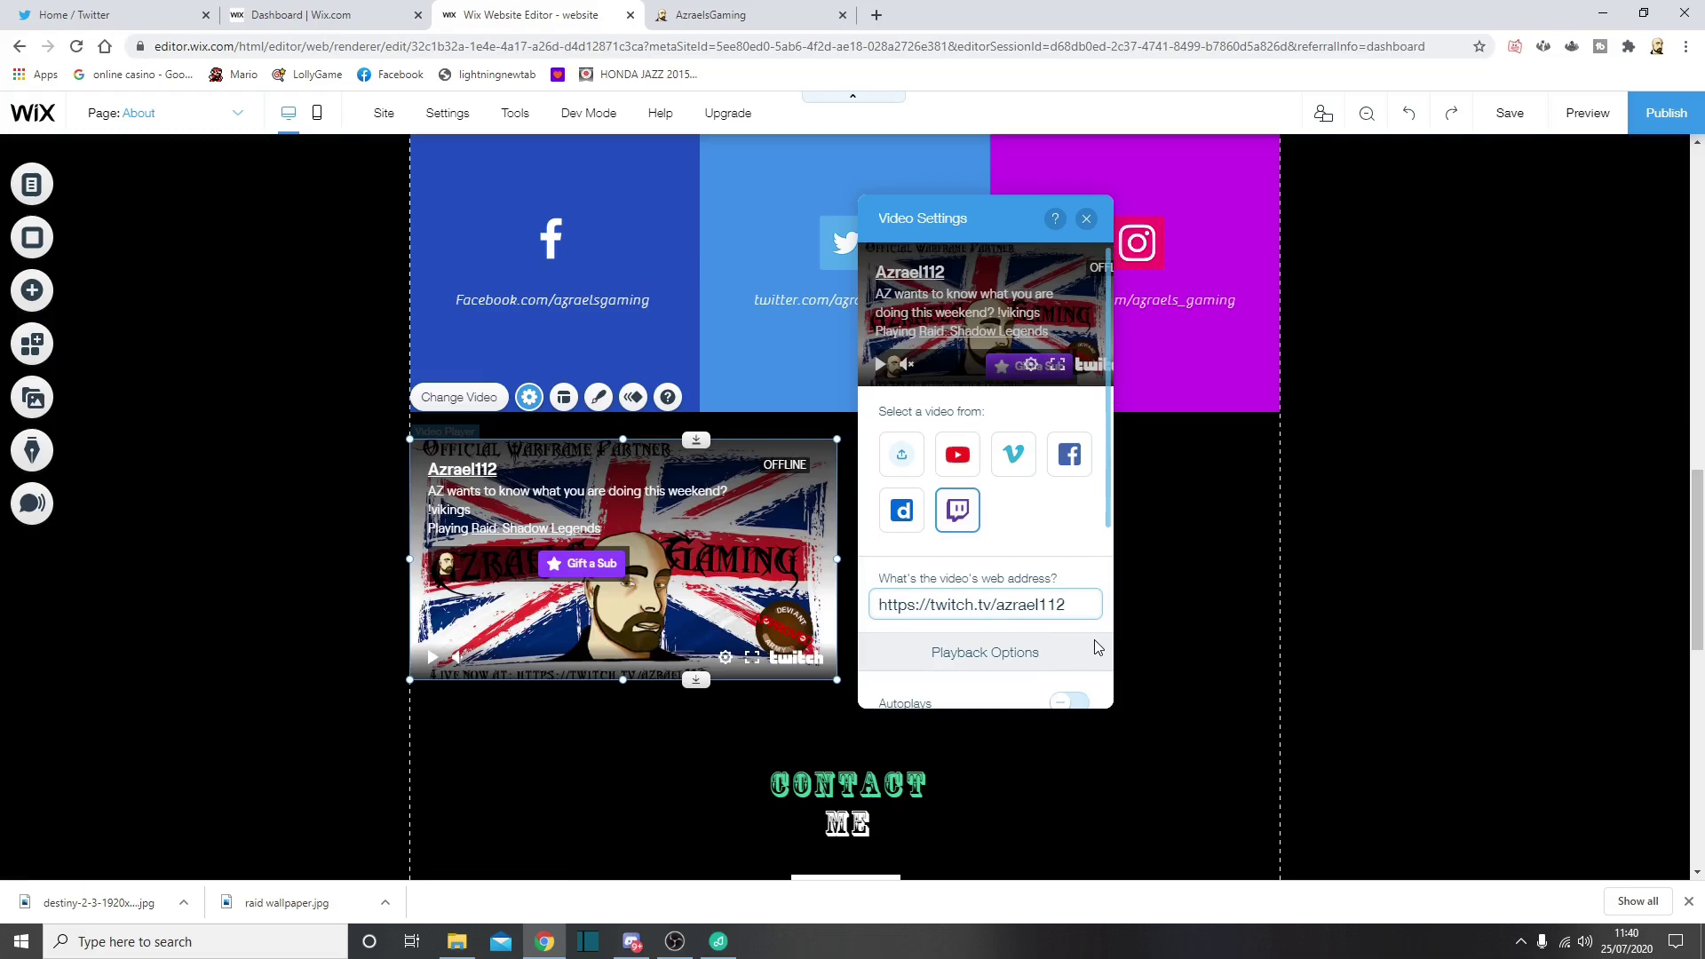
scroll(1006, 560, "down", 2)
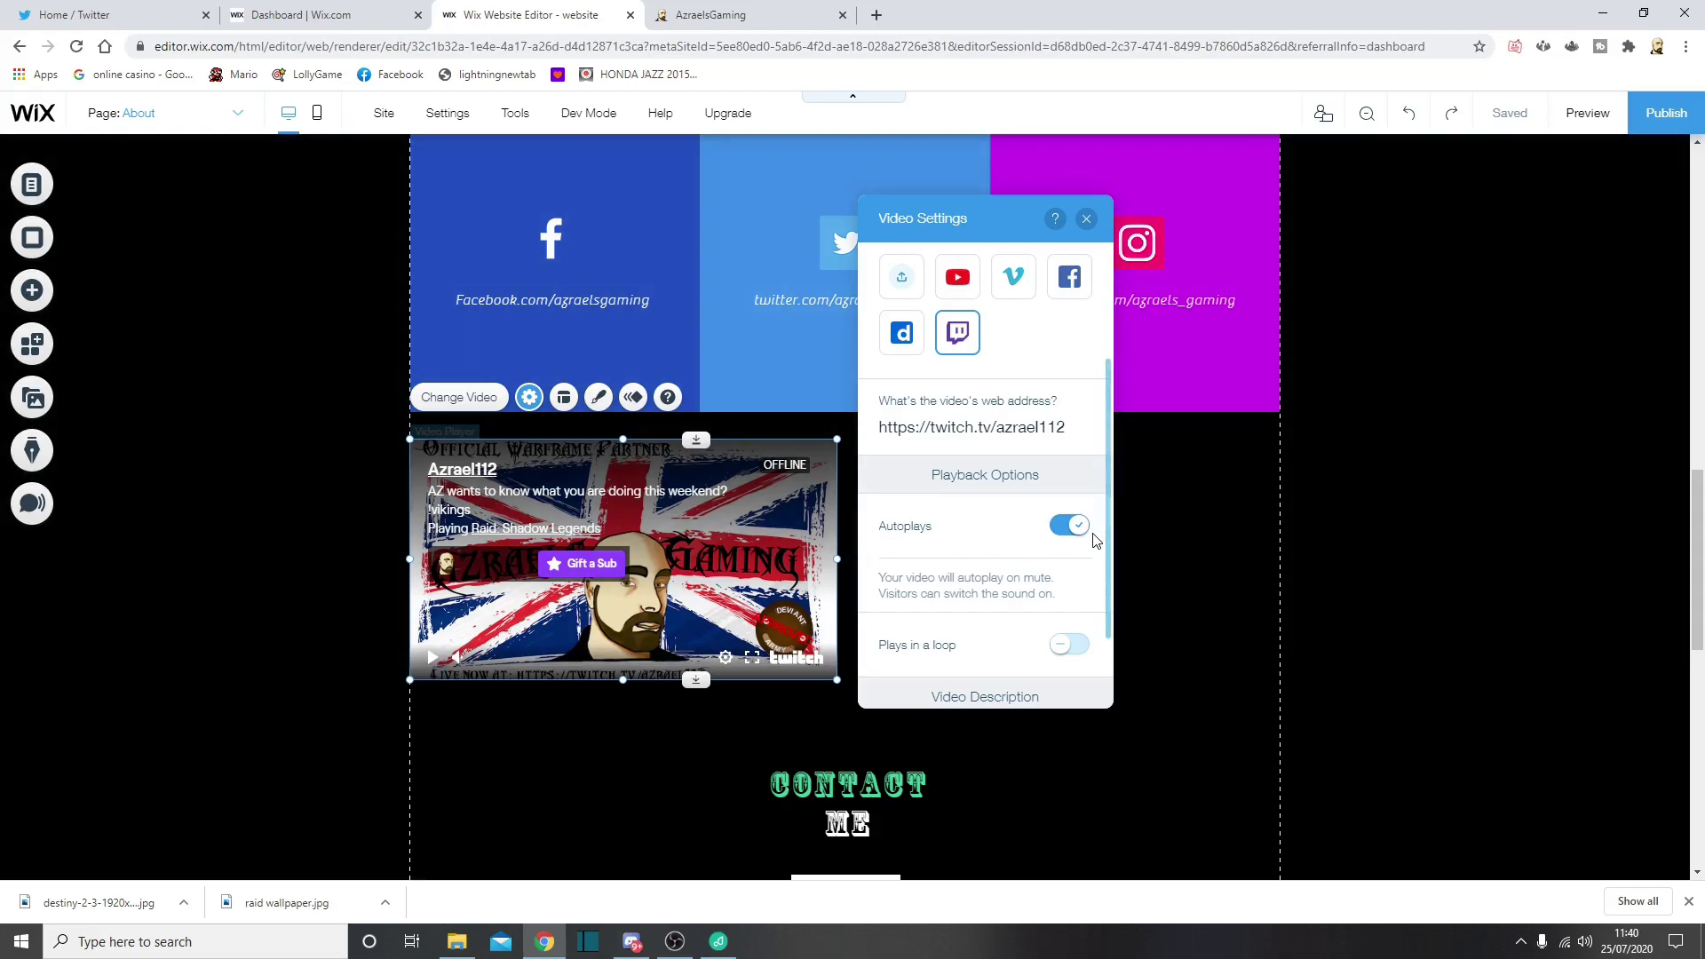
left_click(1085, 217)
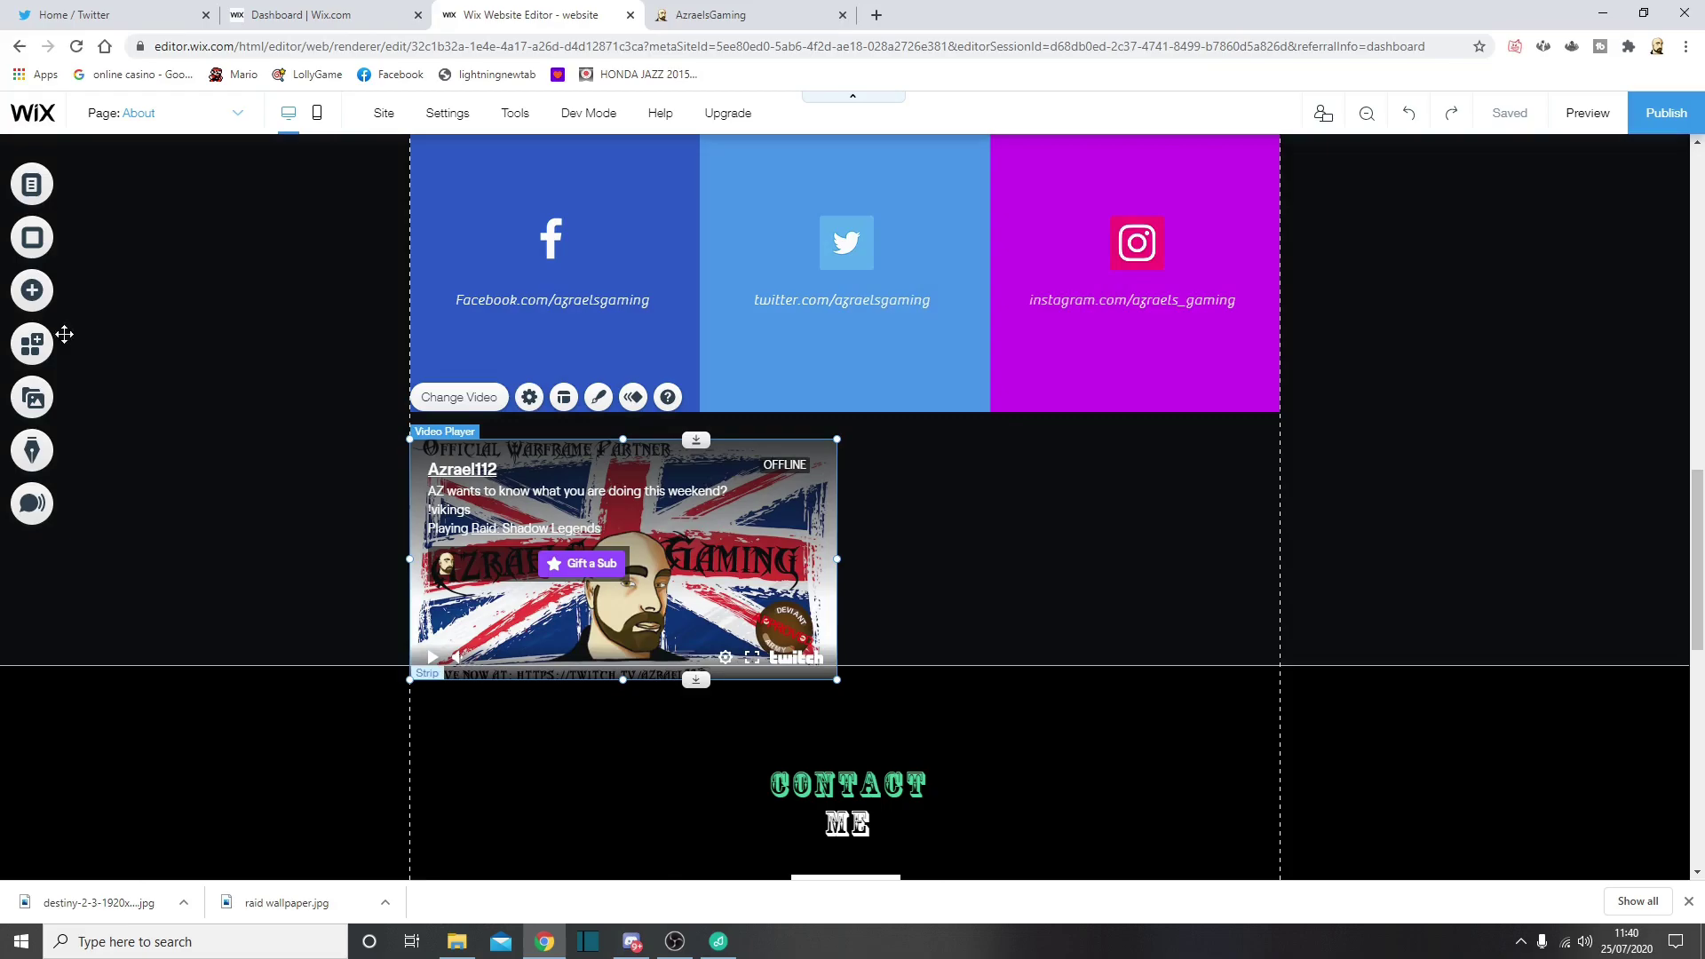
Add a second basic video player beside the live stream player.
left_click(32, 288)
scroll(490, 467, "up", 5)
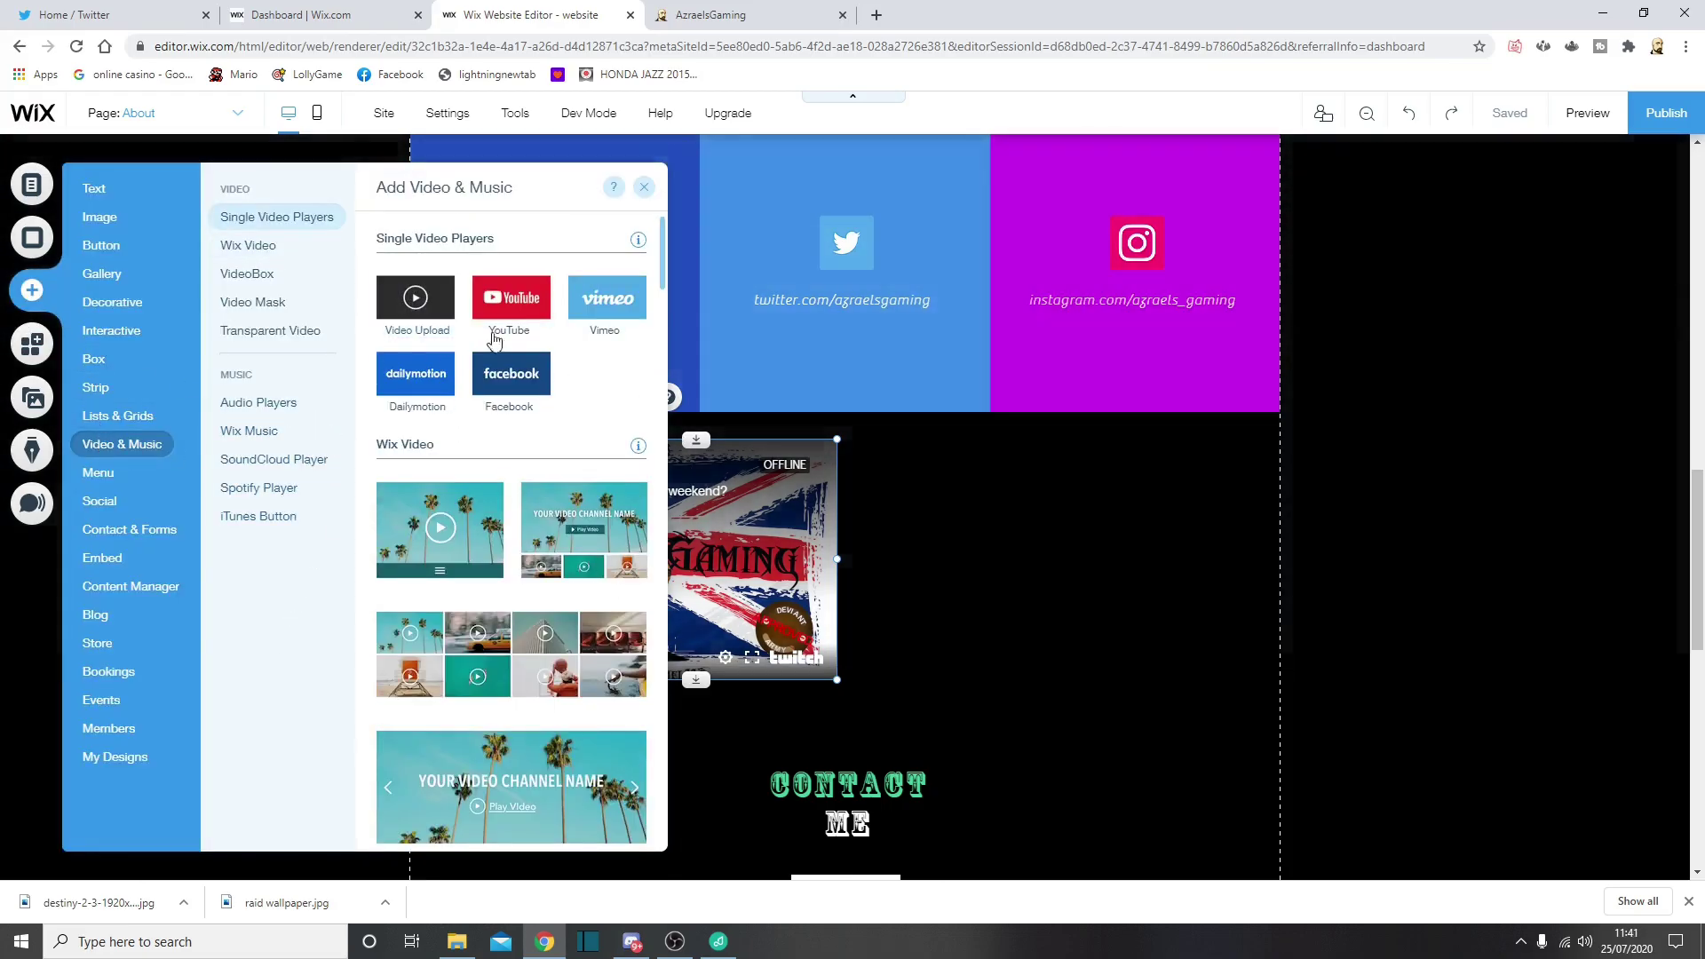
left_click(425, 296)
left_click_drag(783, 502, 974, 533)
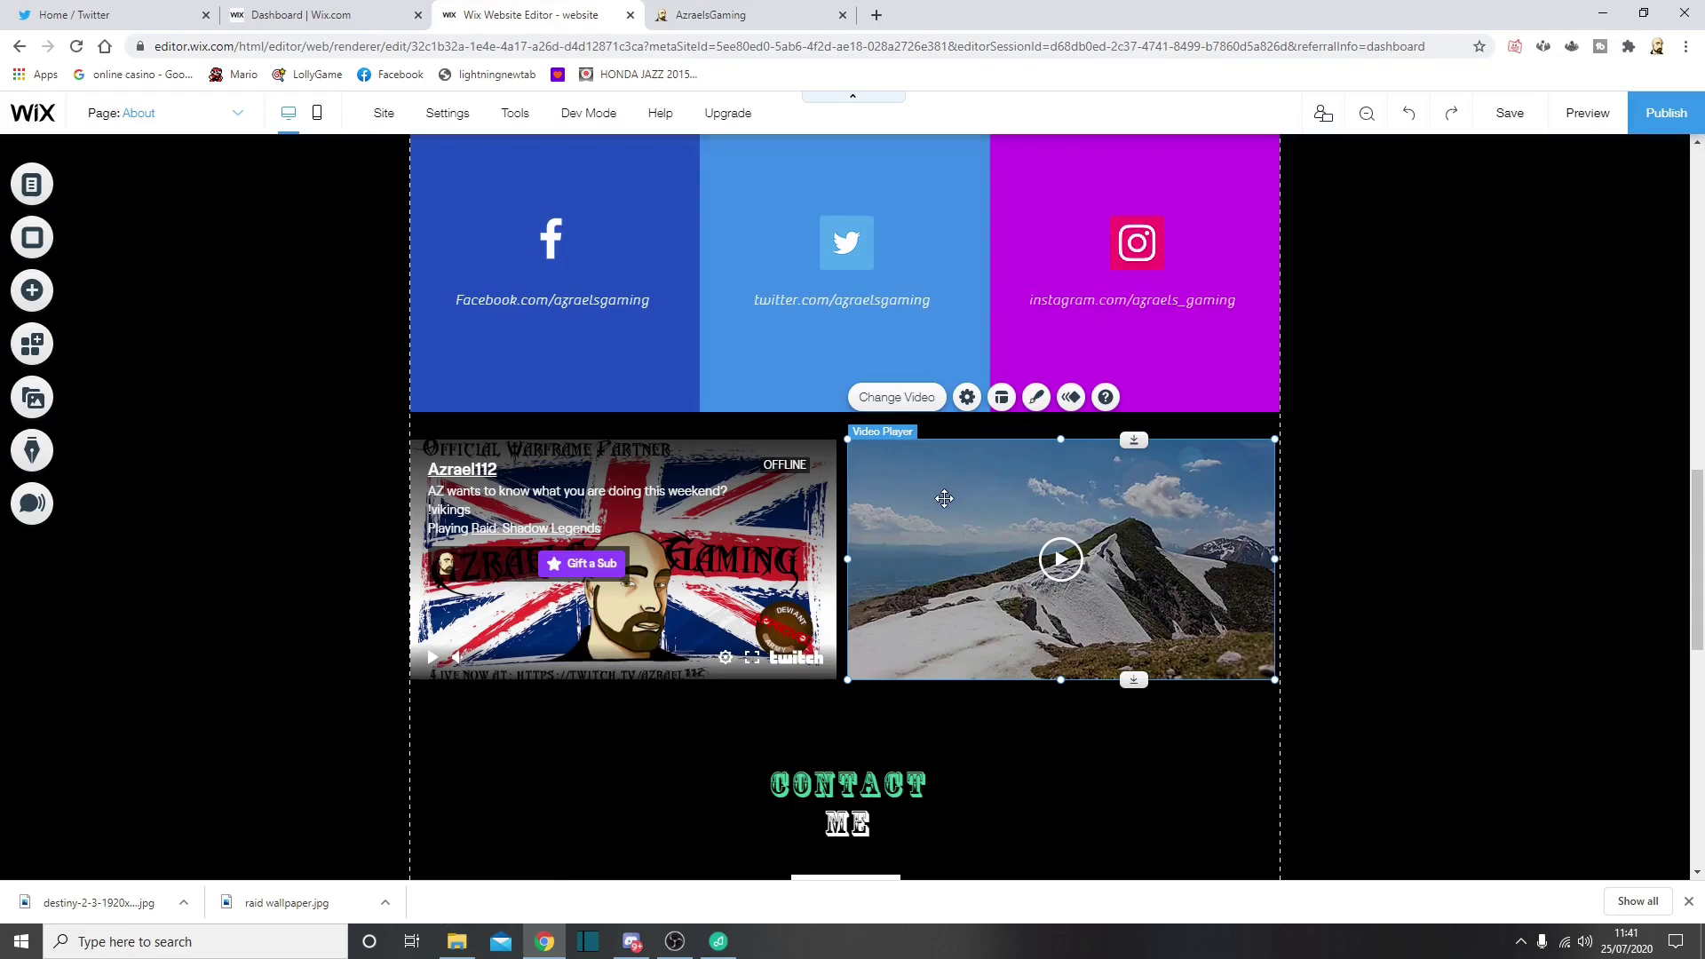
left_click(967, 397)
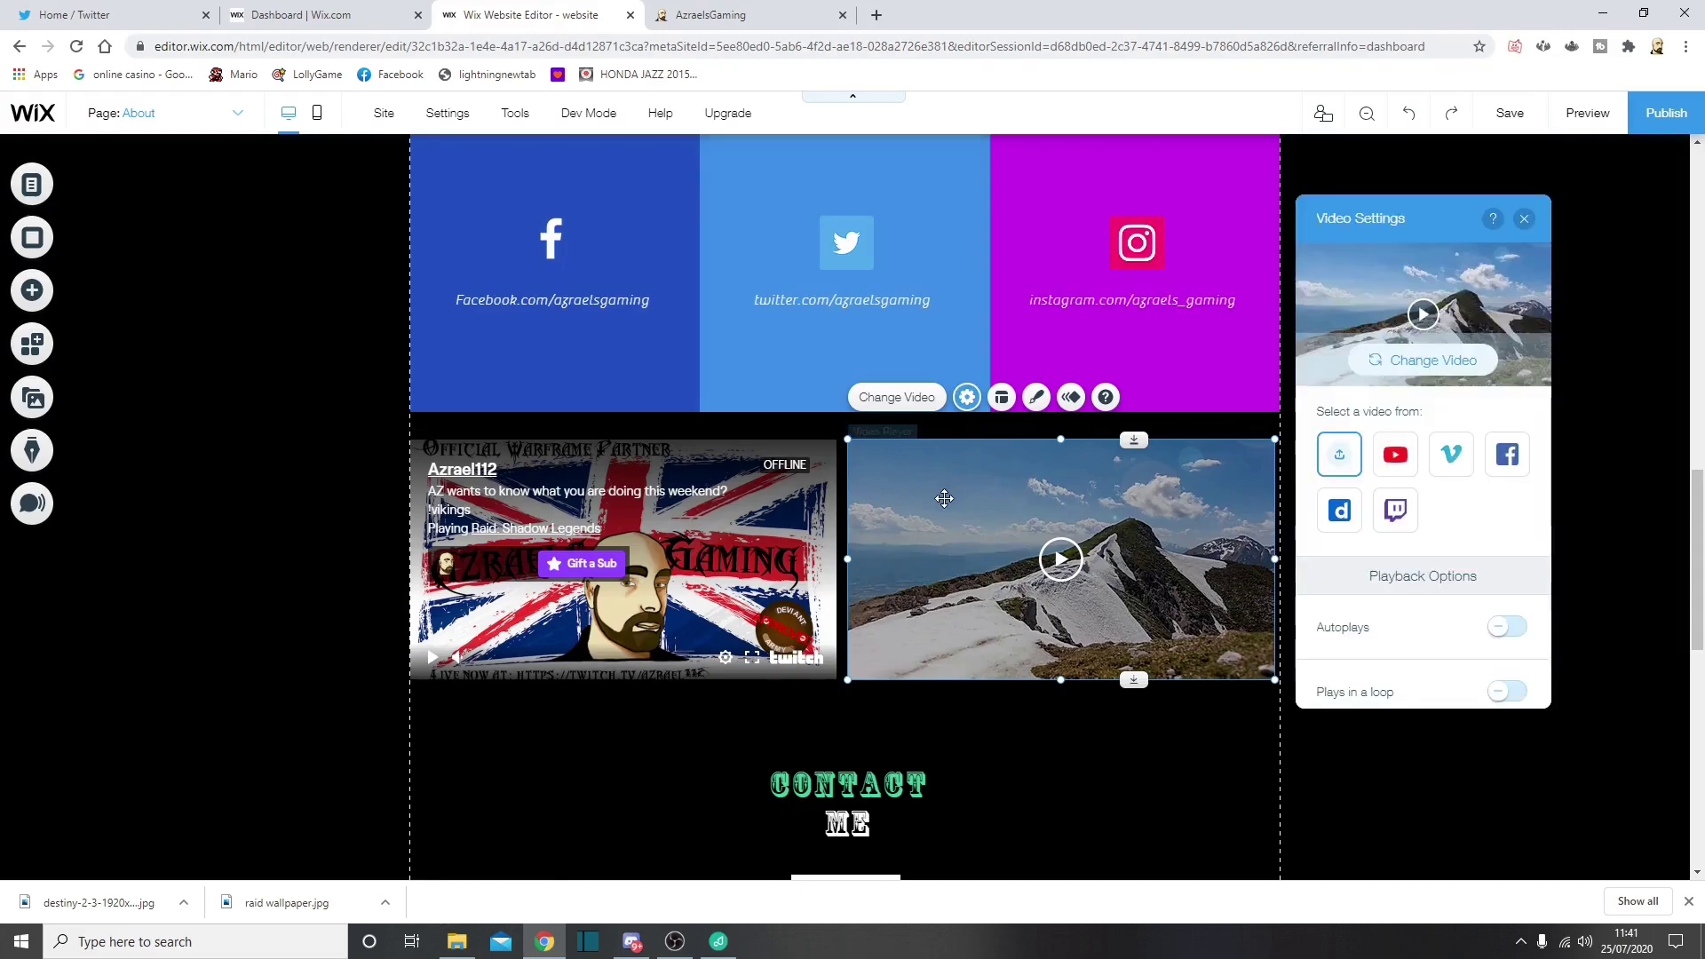
Set the second player's Twitch source to the latest archived Azrael112 video URL.
left_click(1394, 509)
right_click(1406, 605)
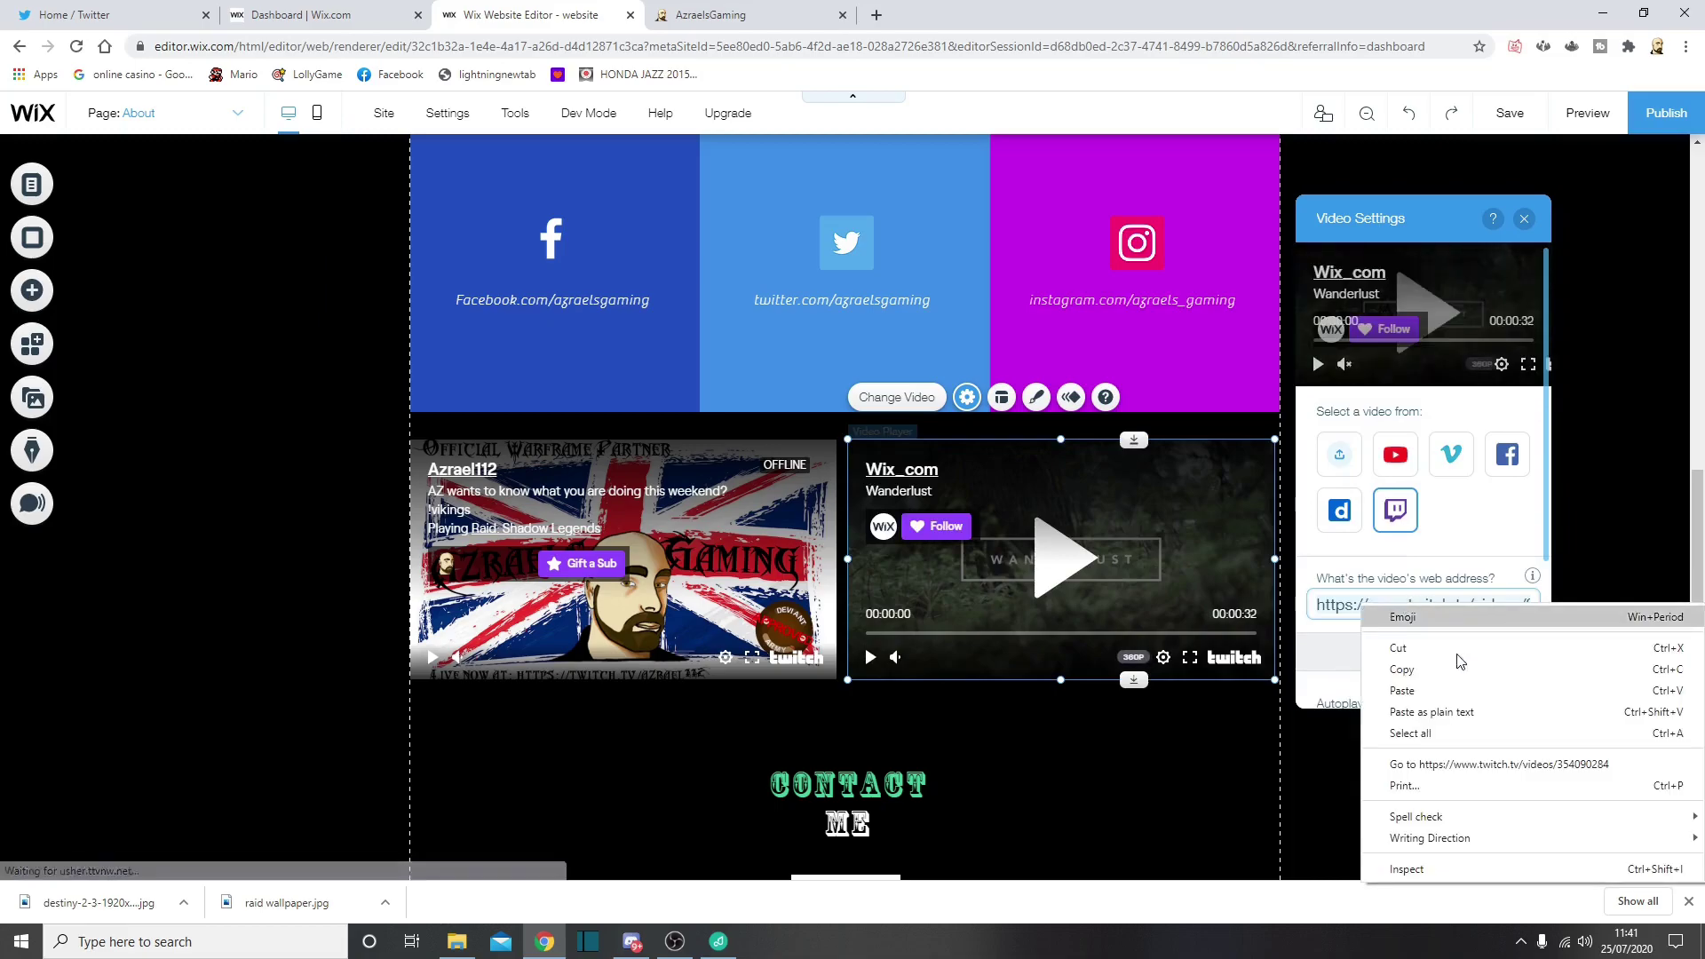
left_click(1402, 690)
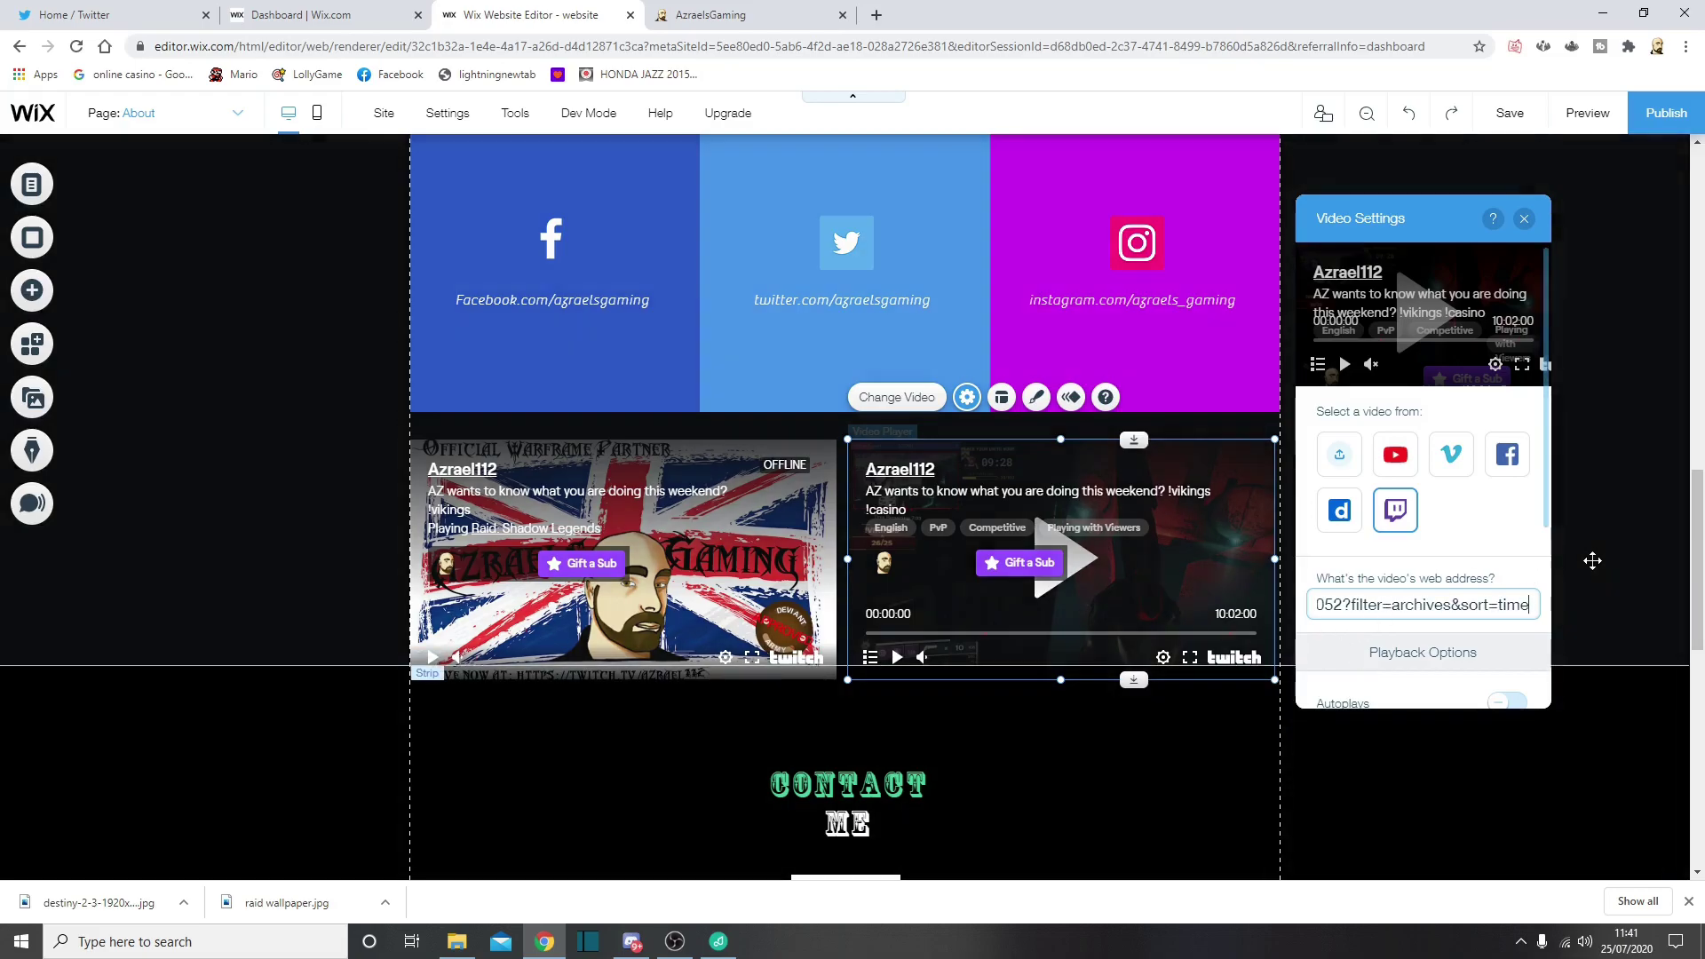
left_click(1592, 561)
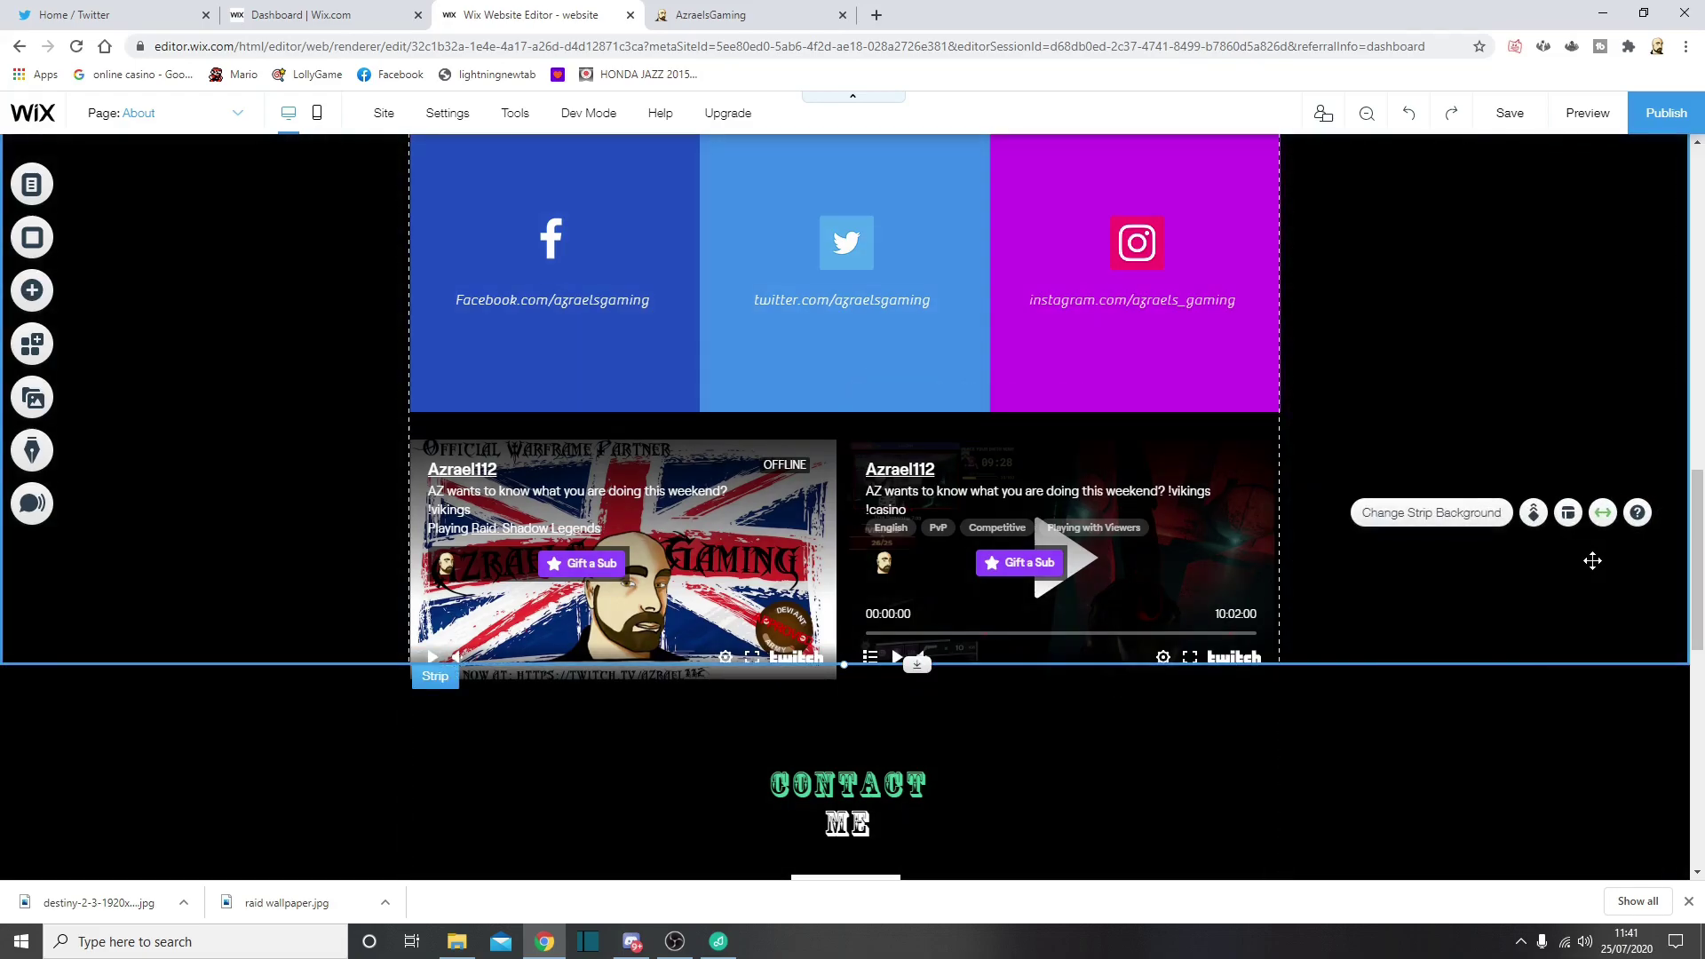